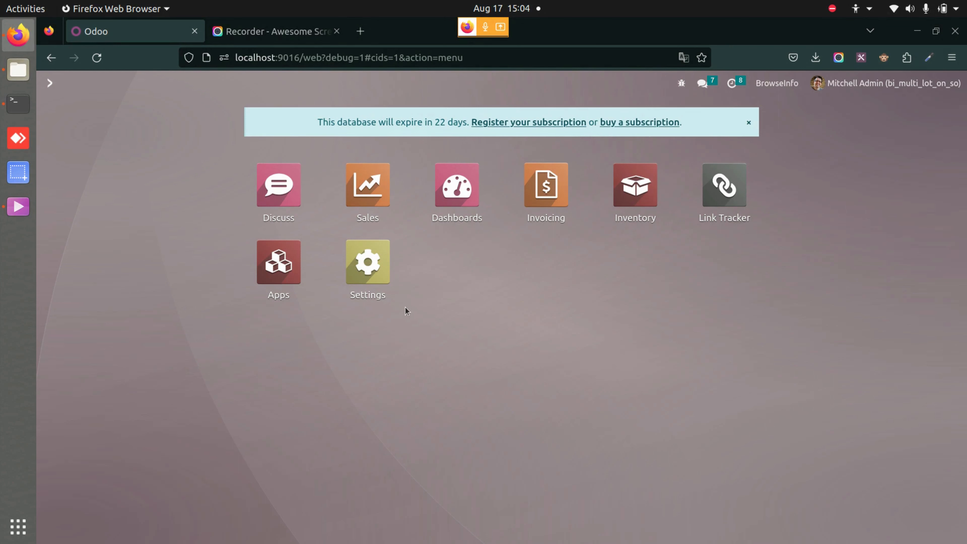
Step: Open the admin user's record from the internal users list in Settings
left_click(357, 262)
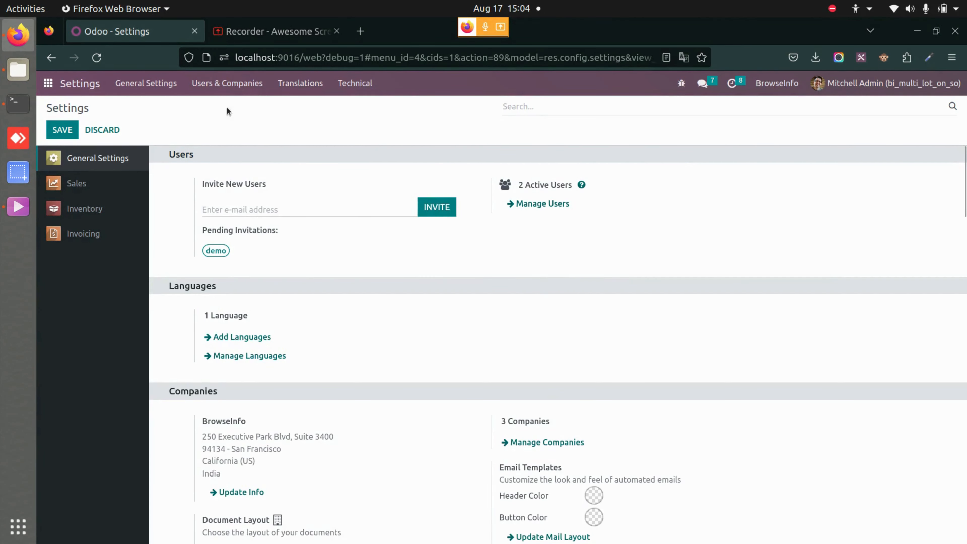
left_click(227, 83)
left_click(251, 113)
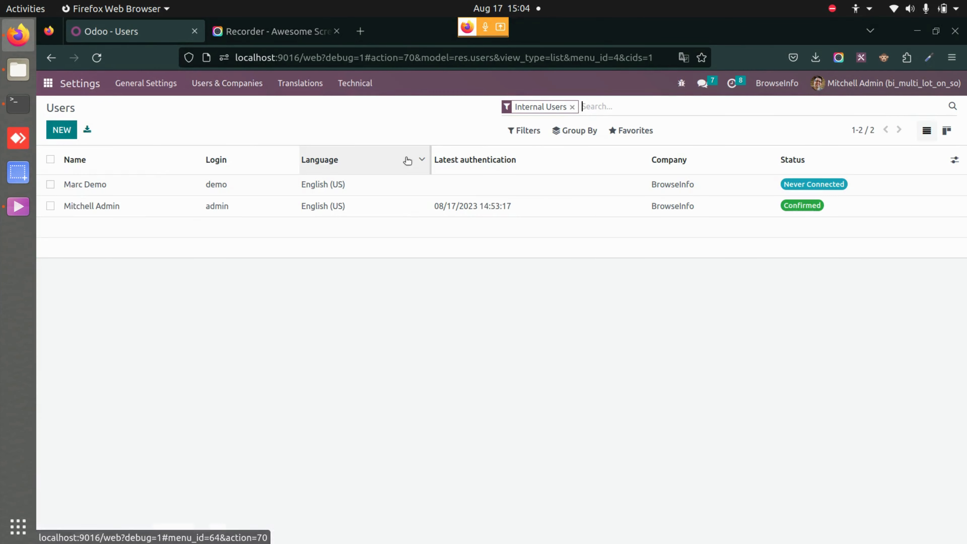
left_click(214, 202)
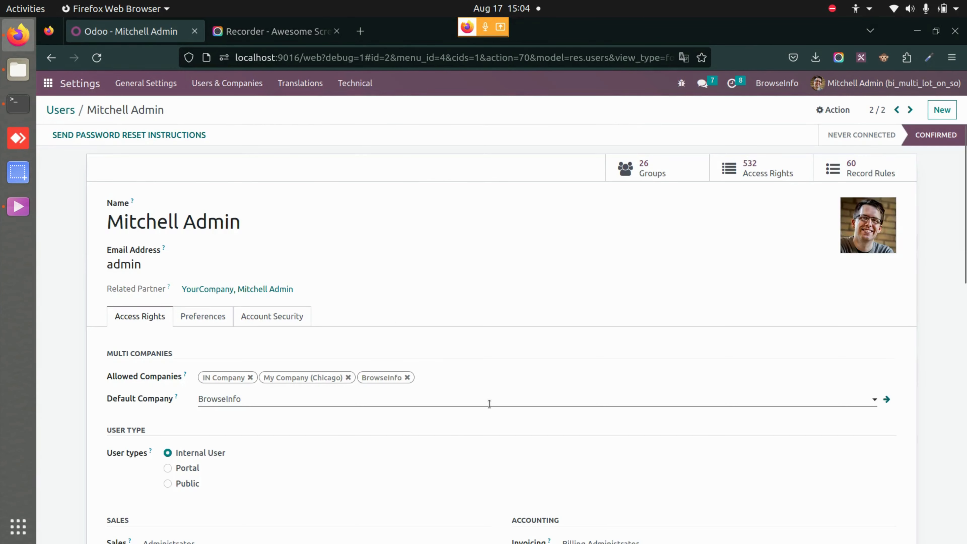
Step: Make sure the "Display lots number on Sales order" technical right is enabled for the admin user and save the record
scroll(455, 432, "down", 8)
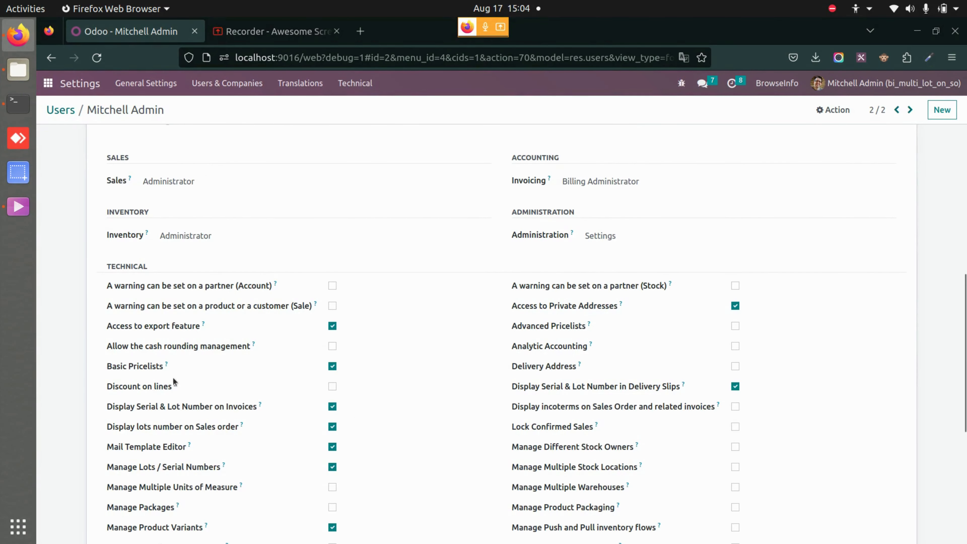
left_click_drag(108, 426, 236, 432)
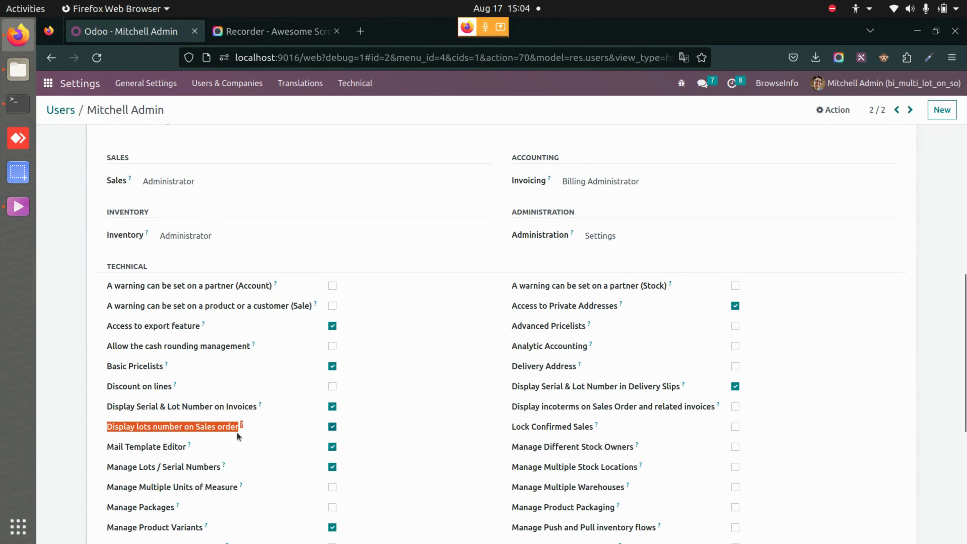
left_click(236, 428)
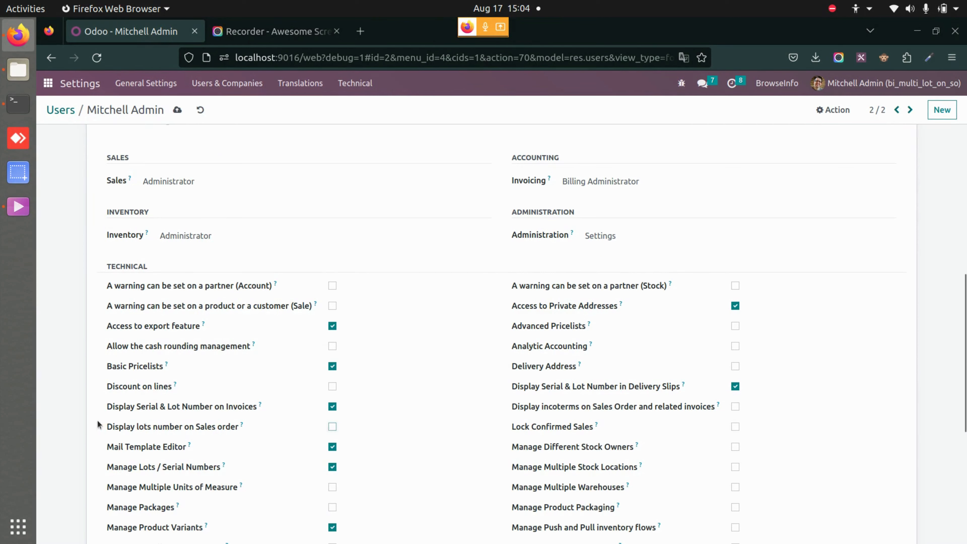
left_click_drag(101, 427, 231, 433)
left_click(231, 433)
left_click(334, 427)
left_click(177, 110)
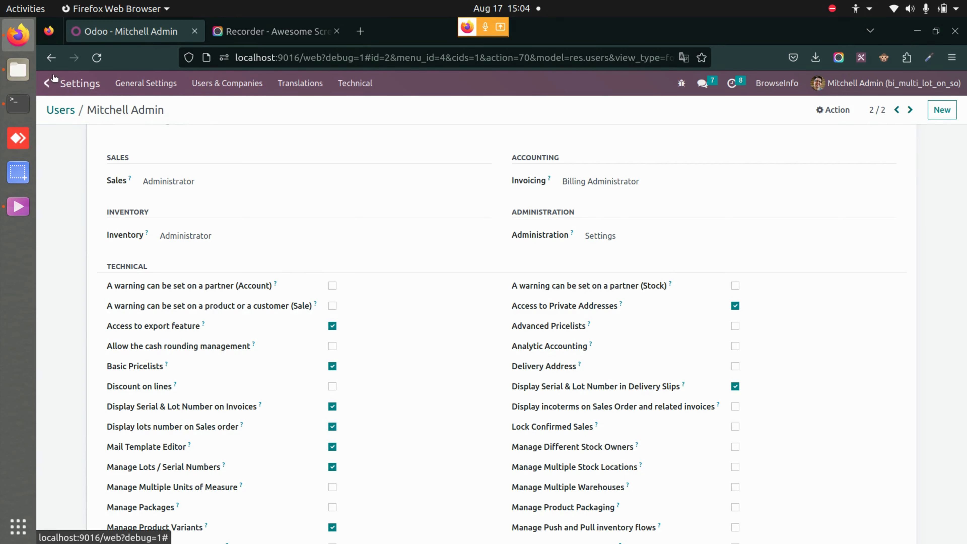
Step: Open the Drawer Black product in the Sales catalog and examine its inventory tracking setting
left_click(48, 83)
left_click(368, 185)
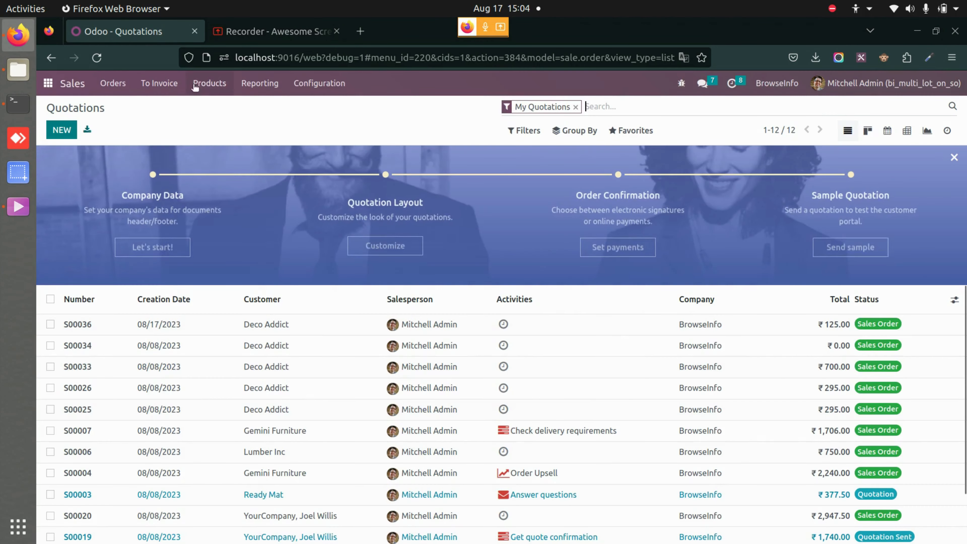
left_click(209, 85)
left_click(235, 108)
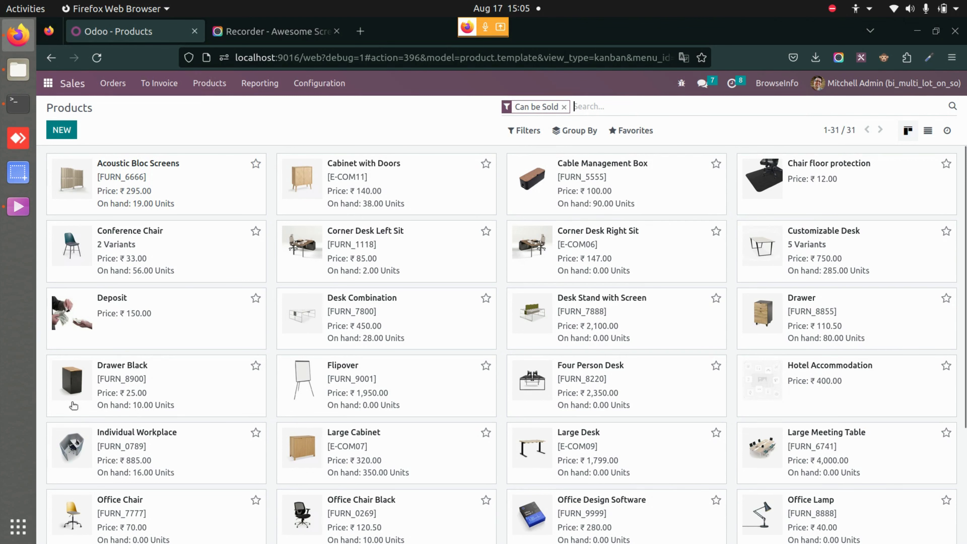
left_click(180, 366)
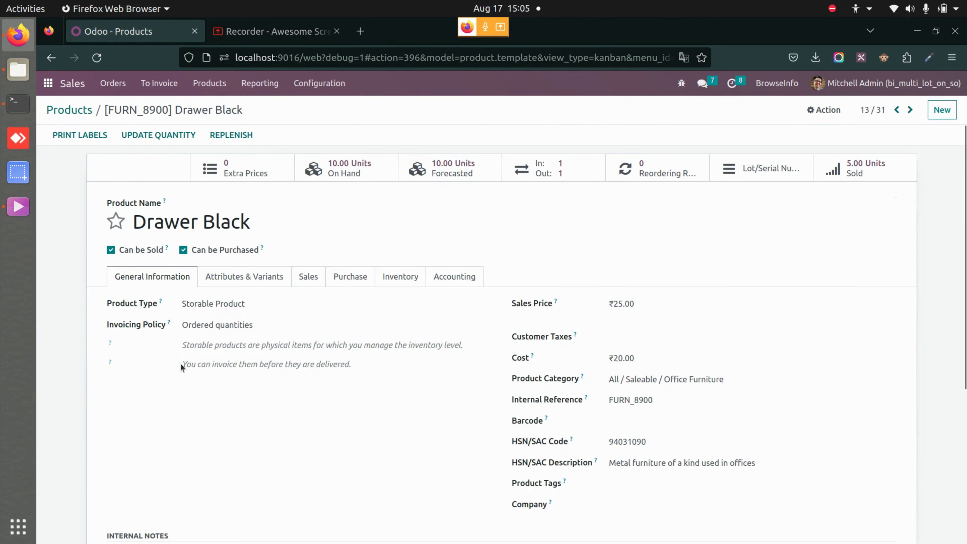
left_click(413, 281)
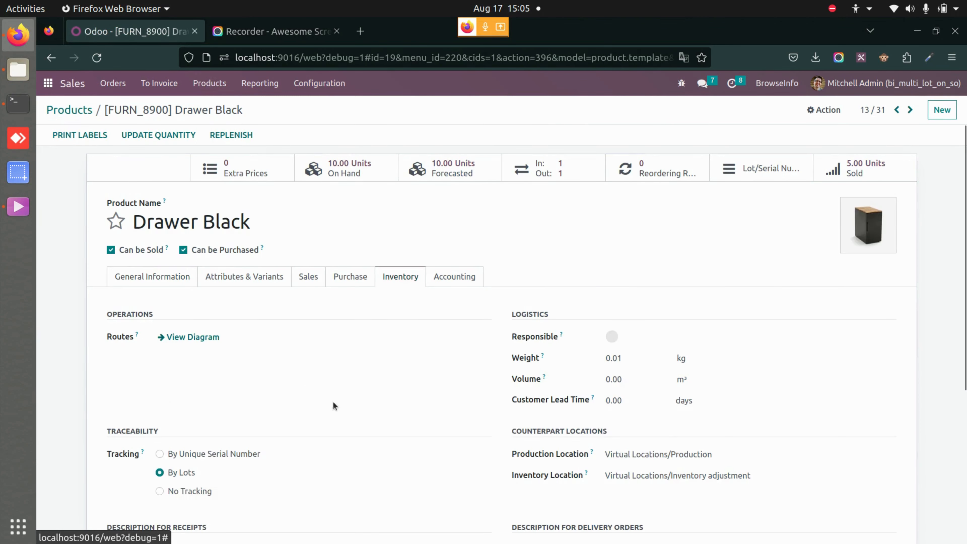
scroll(317, 420, "down", 1)
scroll(318, 422, "down", 2)
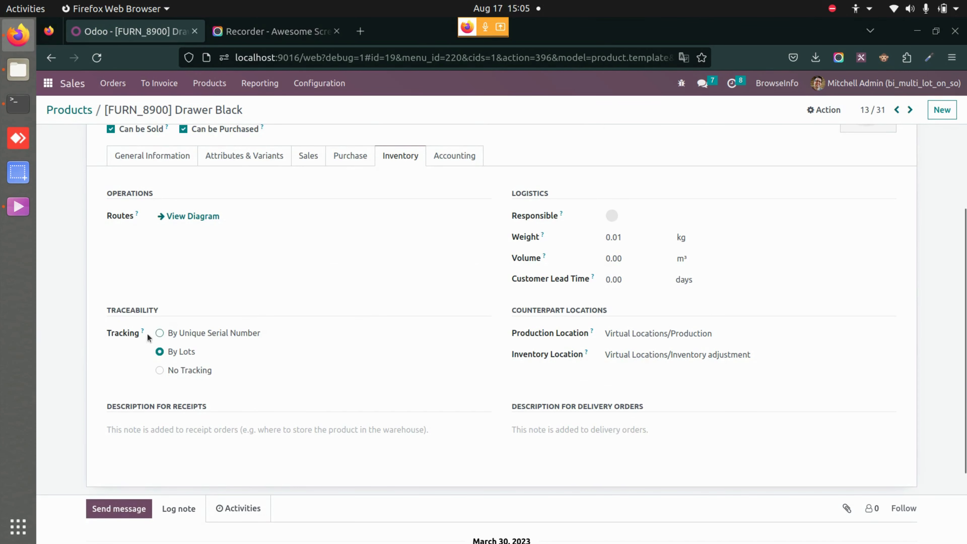
scroll(349, 364, "up", 3)
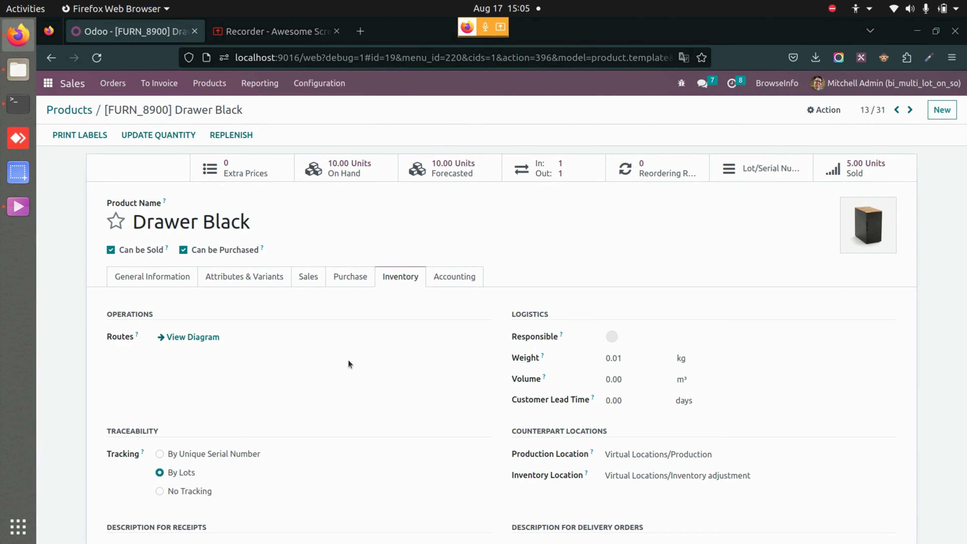
Step: Add a new lot 00003 to Drawer Black's on-hand stock with a counted quantity of 5 and apply it
left_click(344, 163)
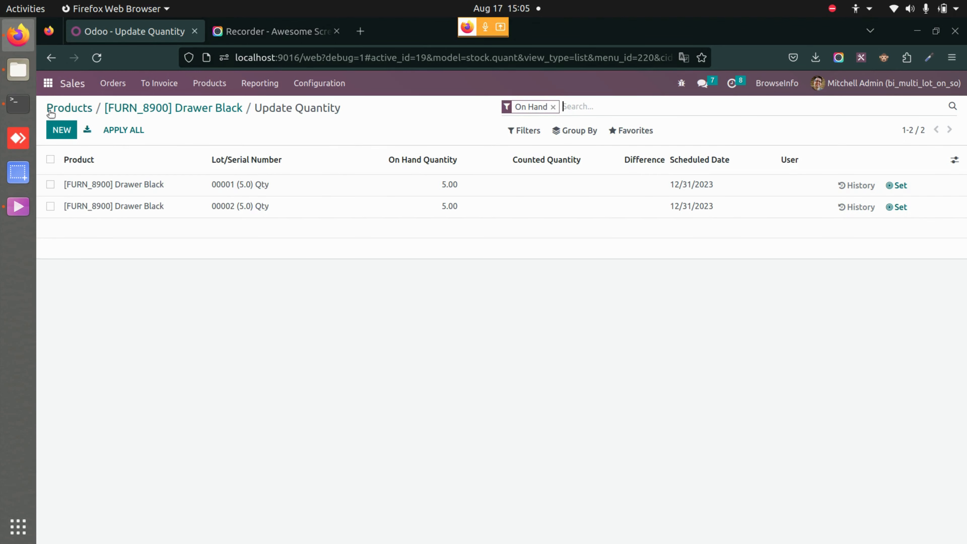
left_click(53, 130)
left_click(223, 234)
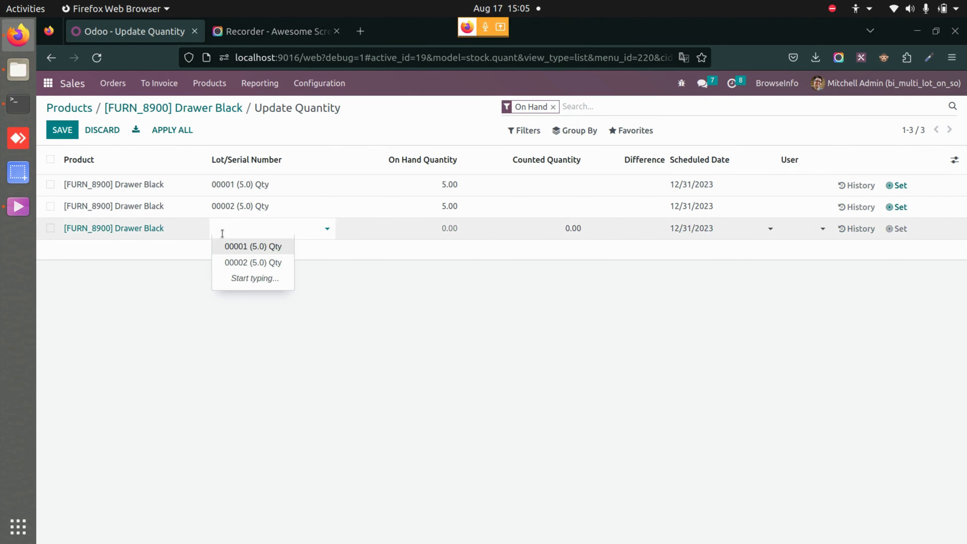
type("00000")
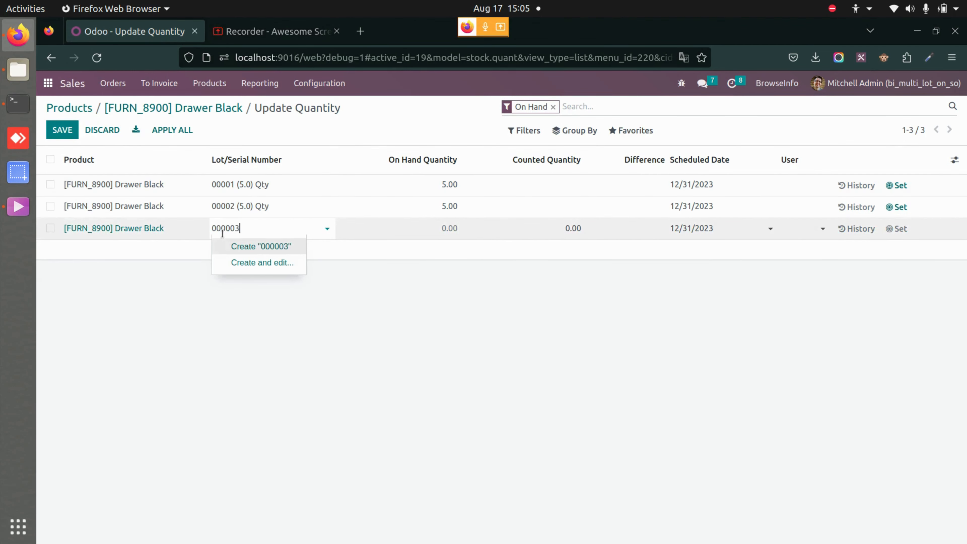
type("3")
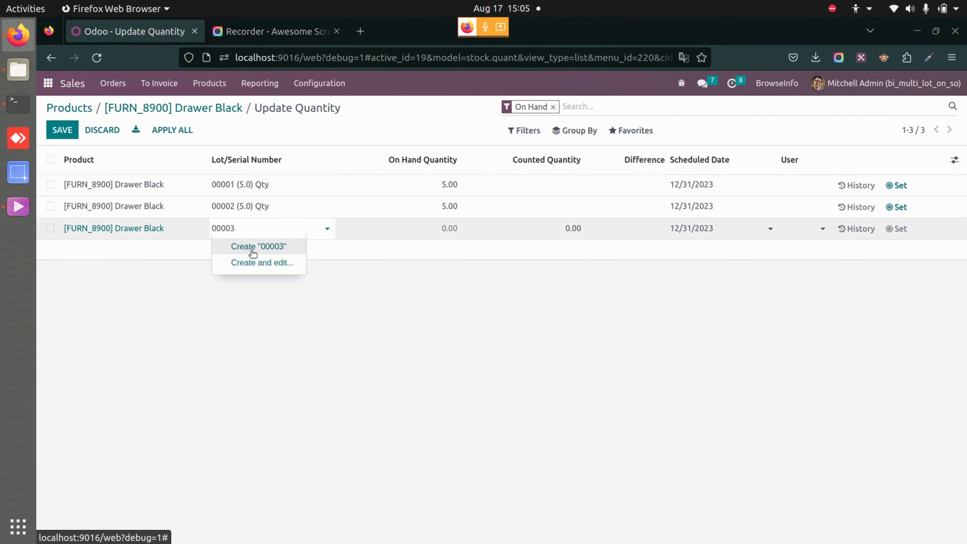
left_click(251, 246)
left_click(570, 229)
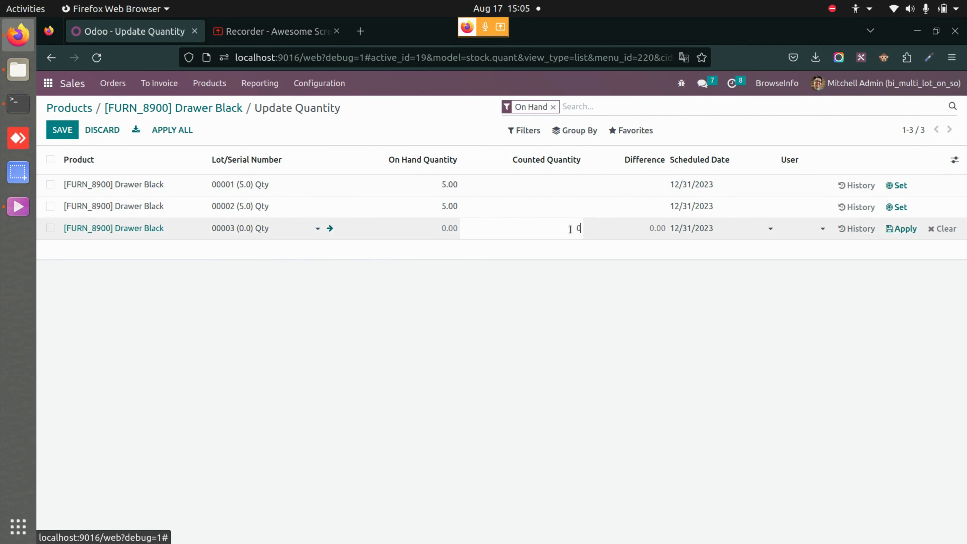
type("5")
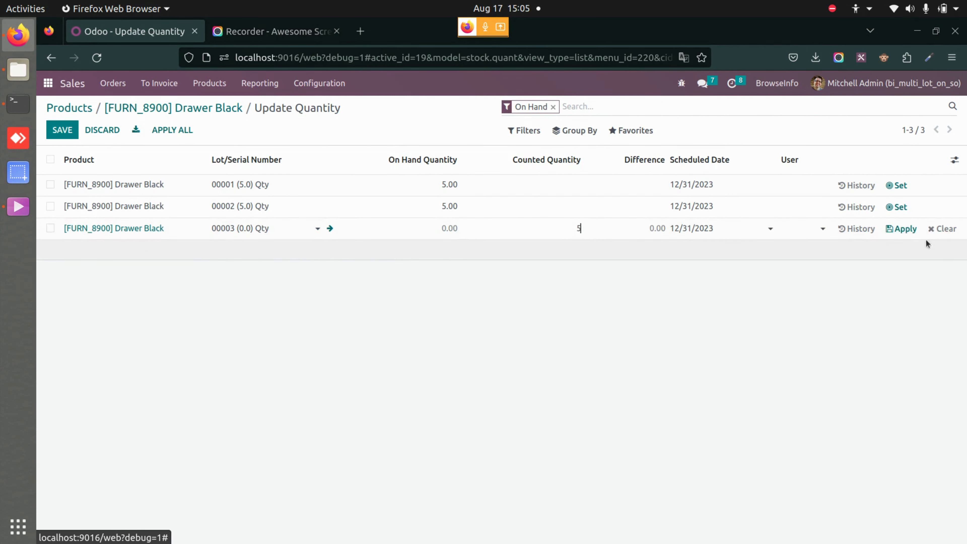
left_click(901, 229)
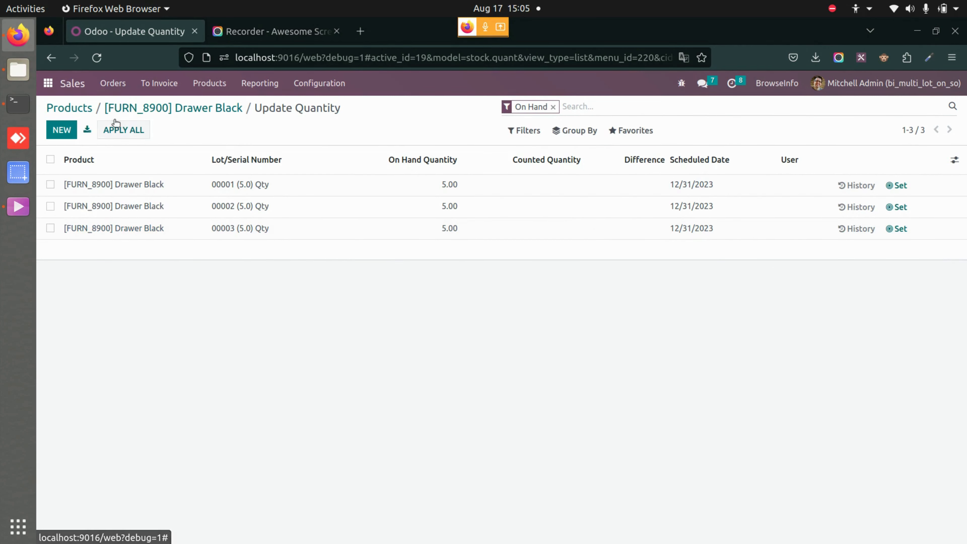
left_click(81, 107)
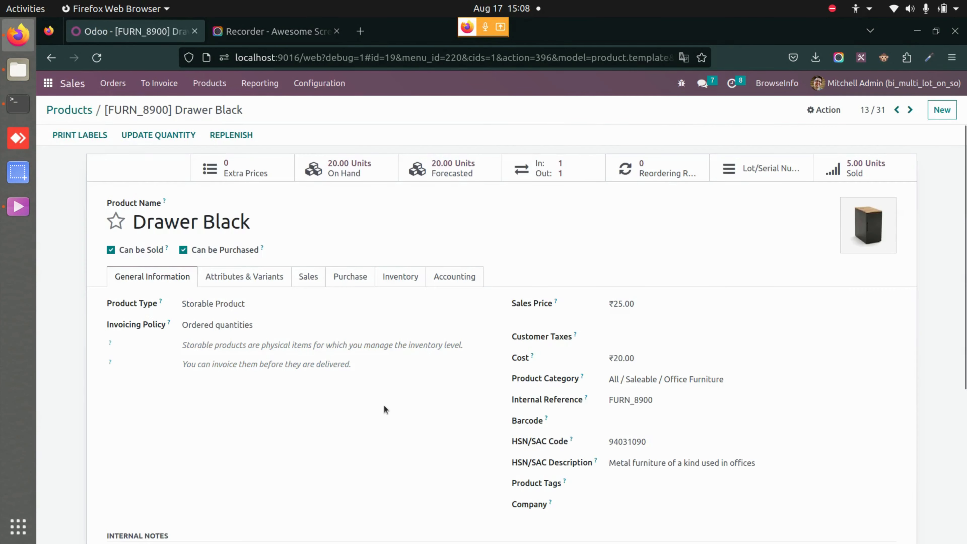
Step: Create a new sales order for the customer Azure Interior
left_click(110, 87)
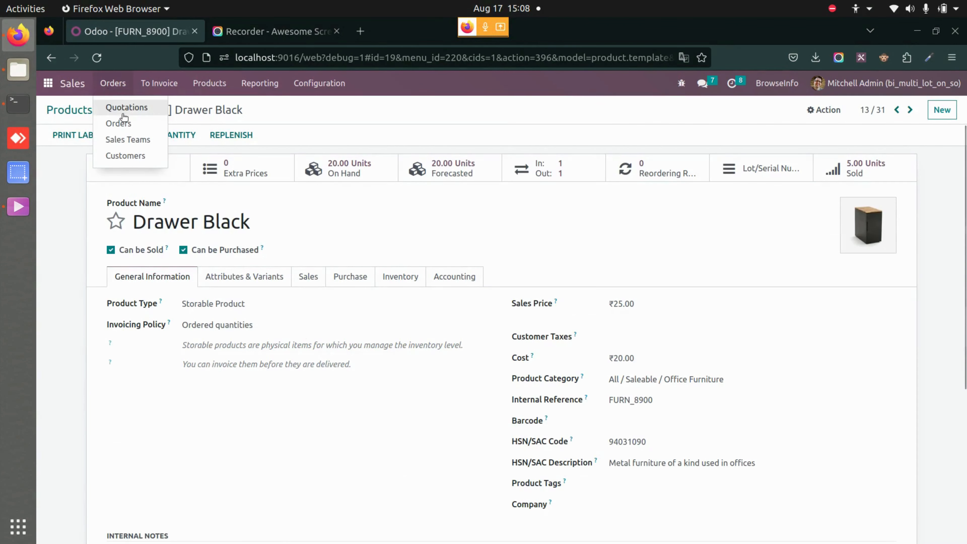
left_click(117, 123)
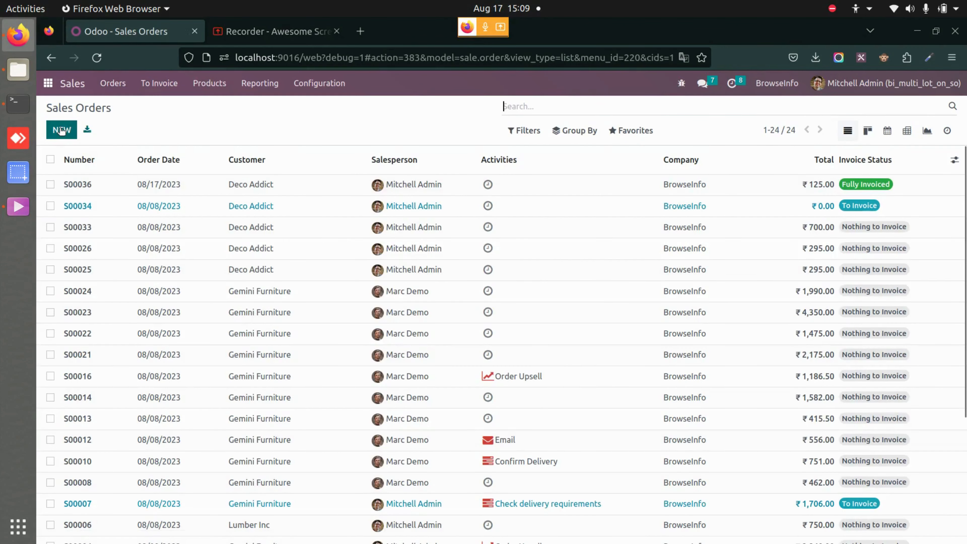
left_click(61, 130)
left_click(250, 244)
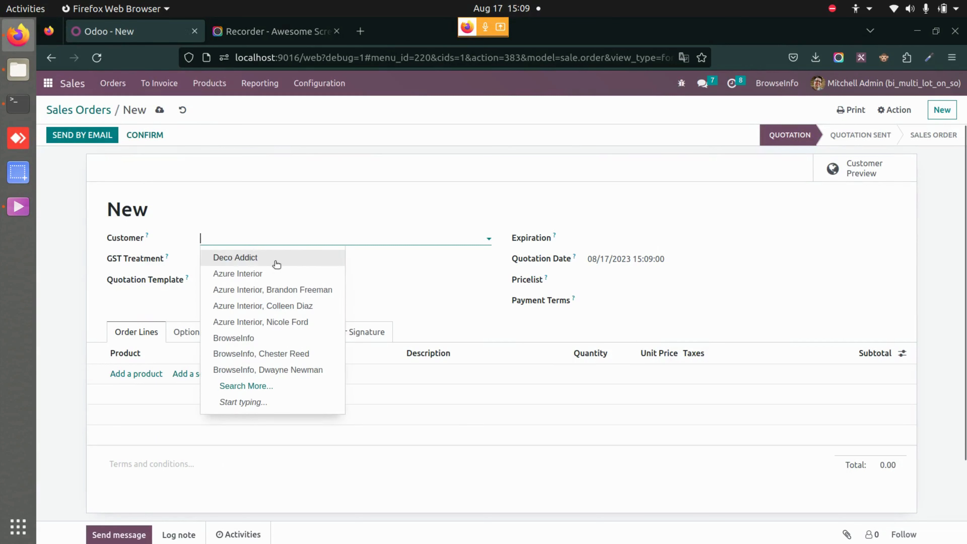
left_click(285, 278)
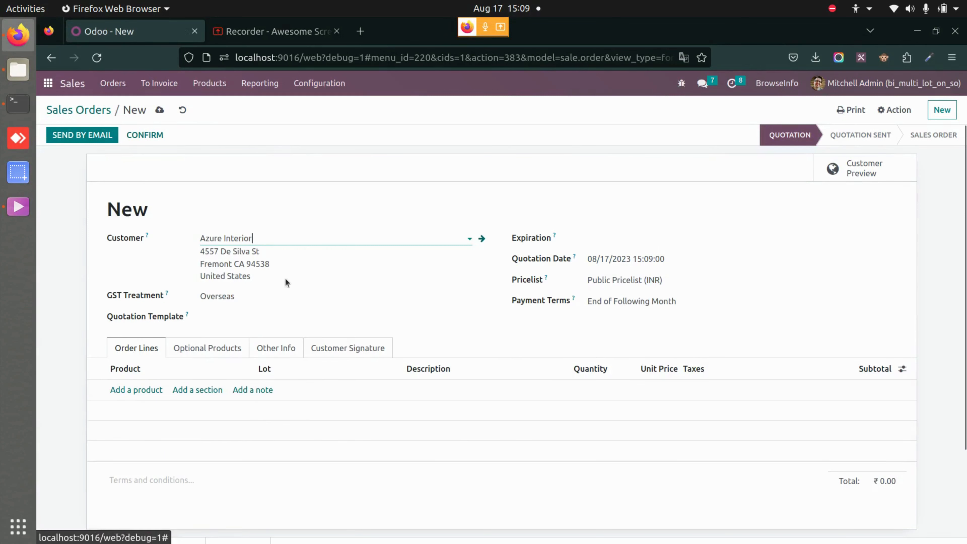
Step: Add the product [FURN_8900] Drawer Black to the order lines with a quantity of 5
left_click(135, 390)
type("dra")
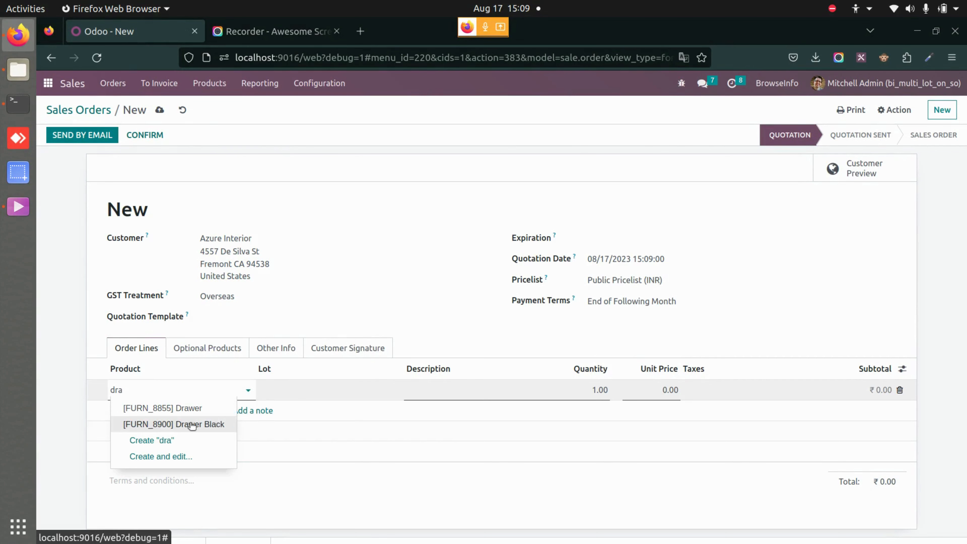
left_click(191, 425)
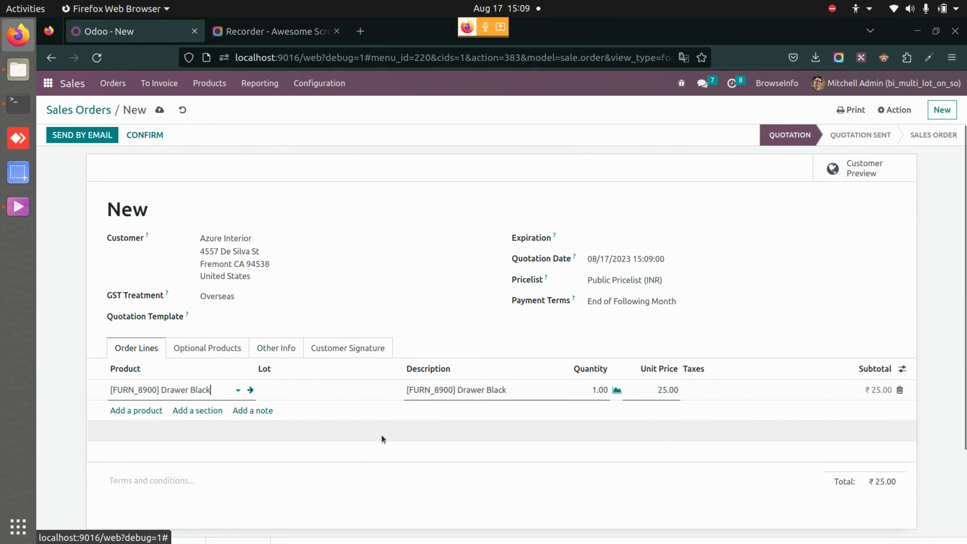
left_click(584, 391)
triple_click(584, 391)
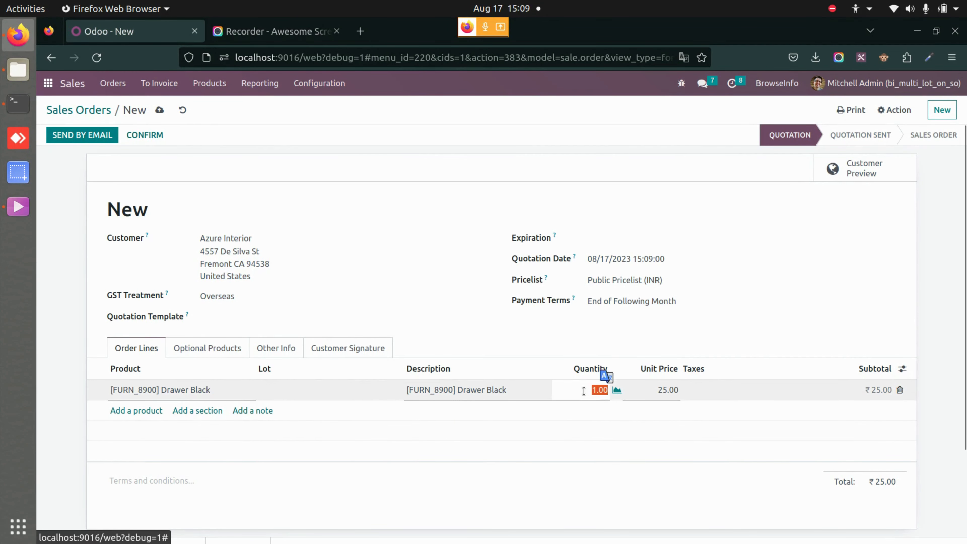
type("5")
left_click(653, 493)
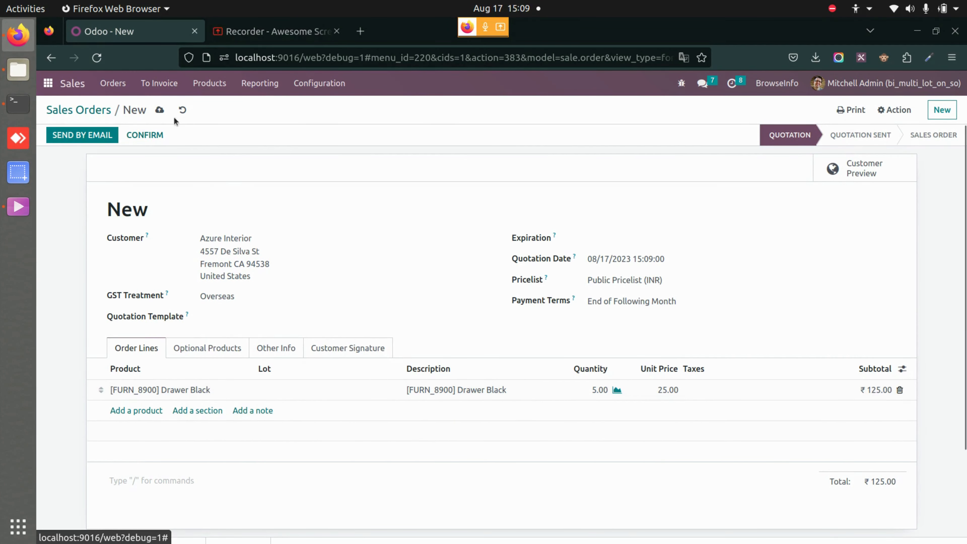
Step: Try to save the sales order without a lot assigned to the Drawer Black line
left_click(159, 110)
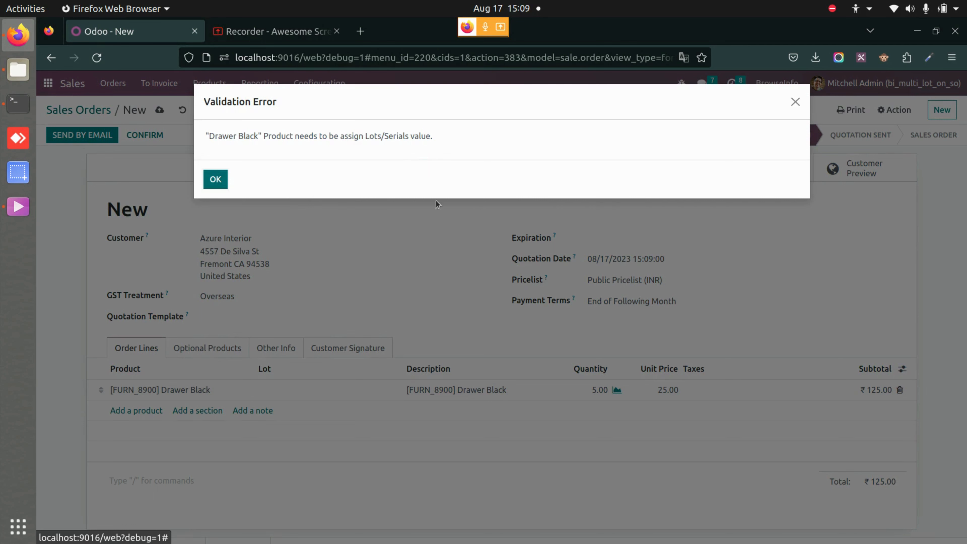
left_click(221, 182)
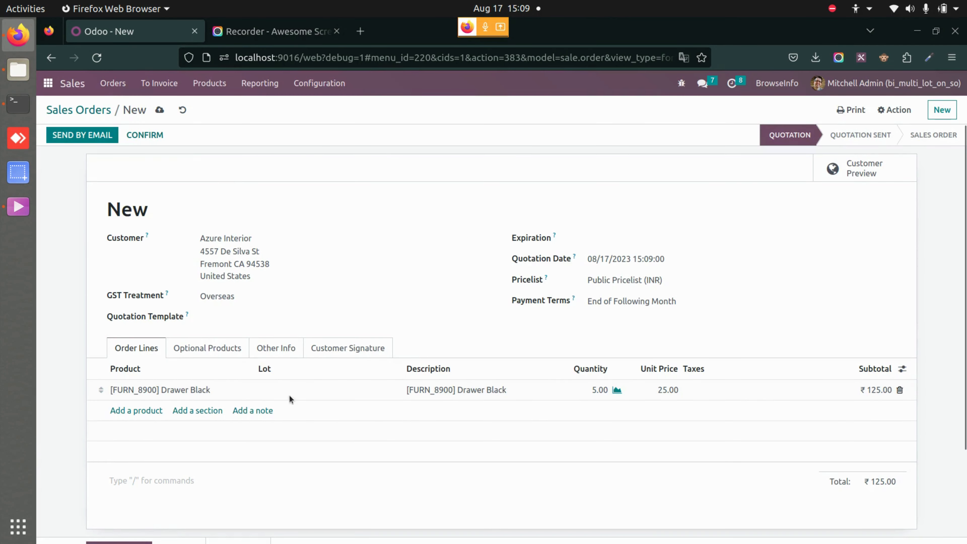
left_click(160, 111)
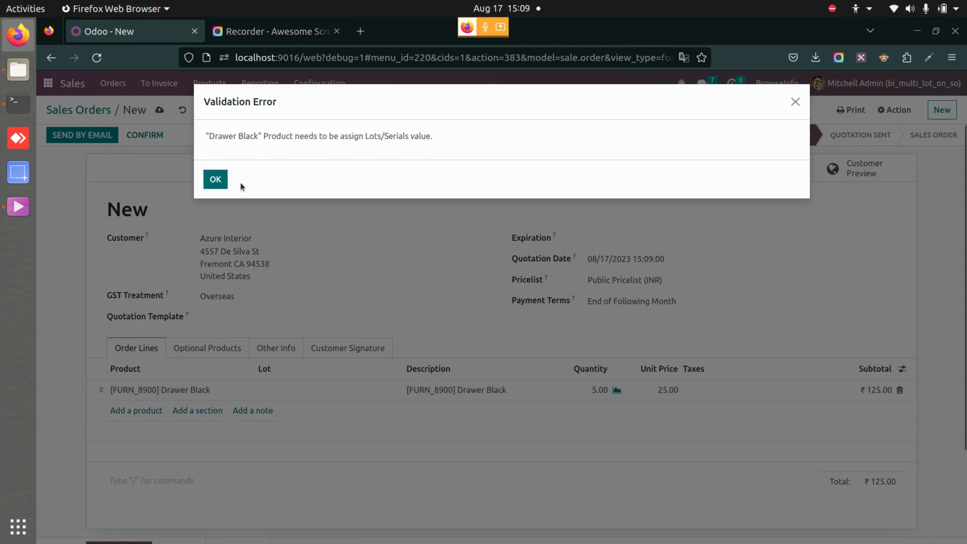
left_click(213, 180)
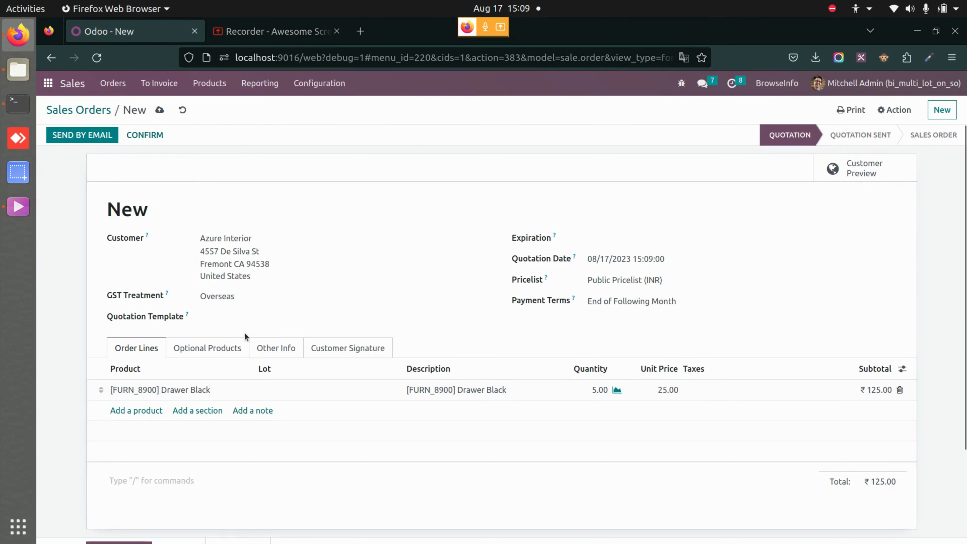
Step: Assign lot 00004 to the Drawer Black order line
left_click(306, 388)
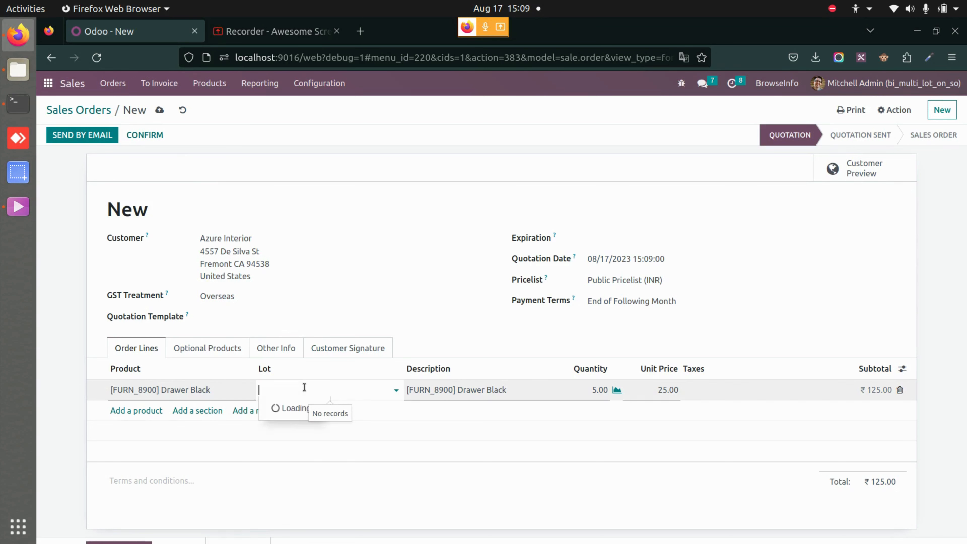
left_click(304, 455)
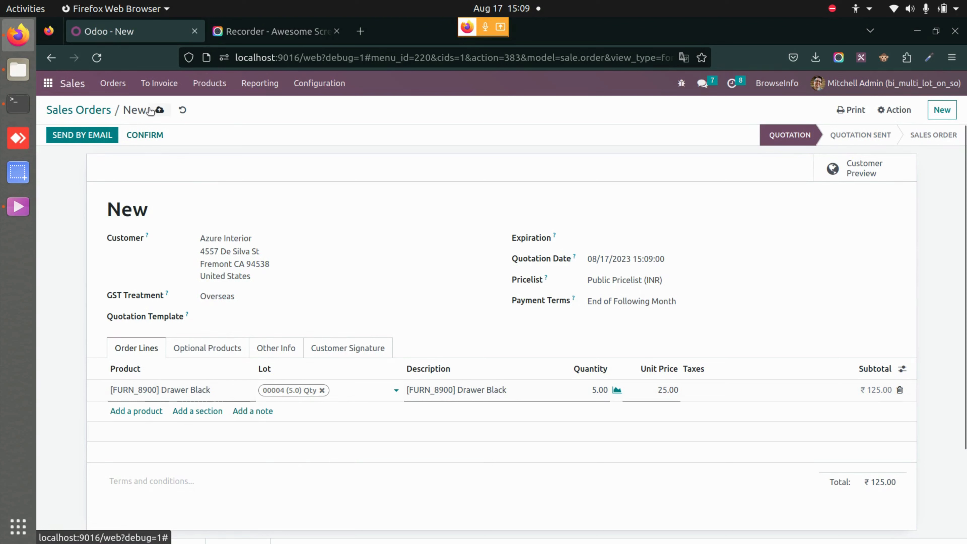
Step: Save and confirm the sales order for Azure Interior
left_click(332, 183)
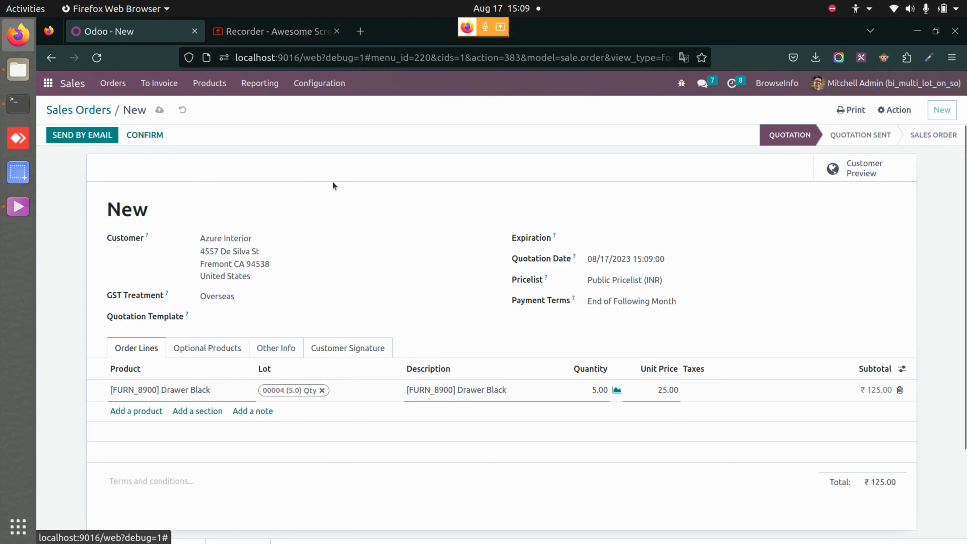
left_click(145, 137)
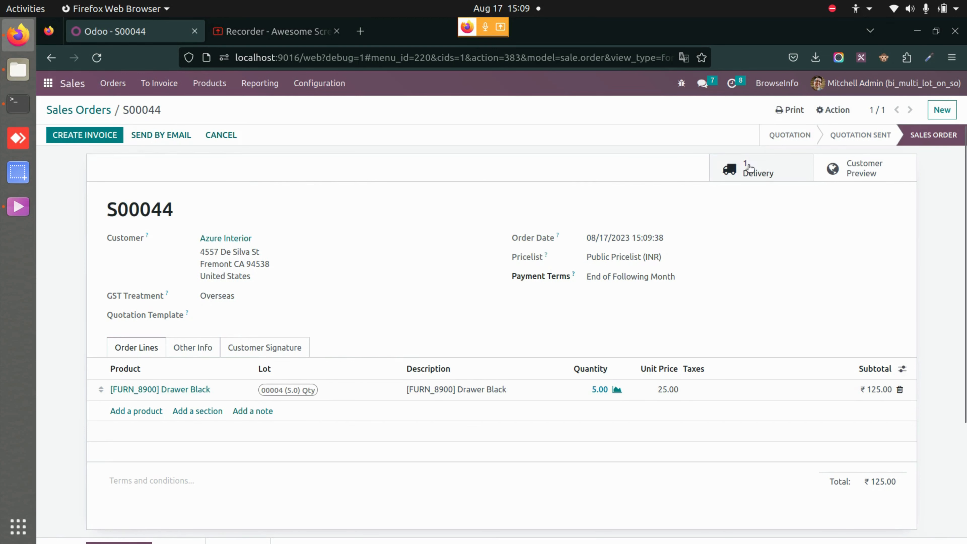
Step: Open the order's delivery and examine the lot reserved for Drawer Black in its detailed operations and move line
left_click(748, 168)
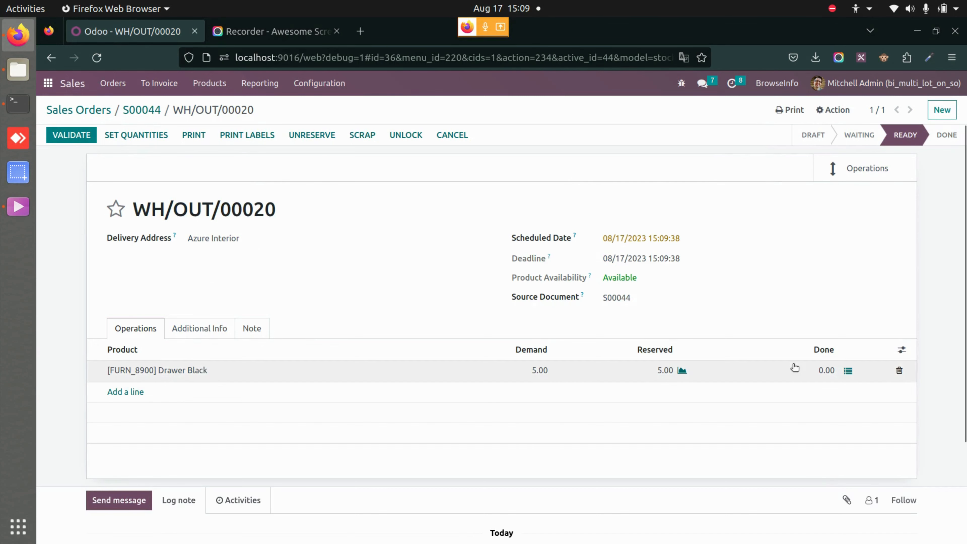
left_click(848, 370)
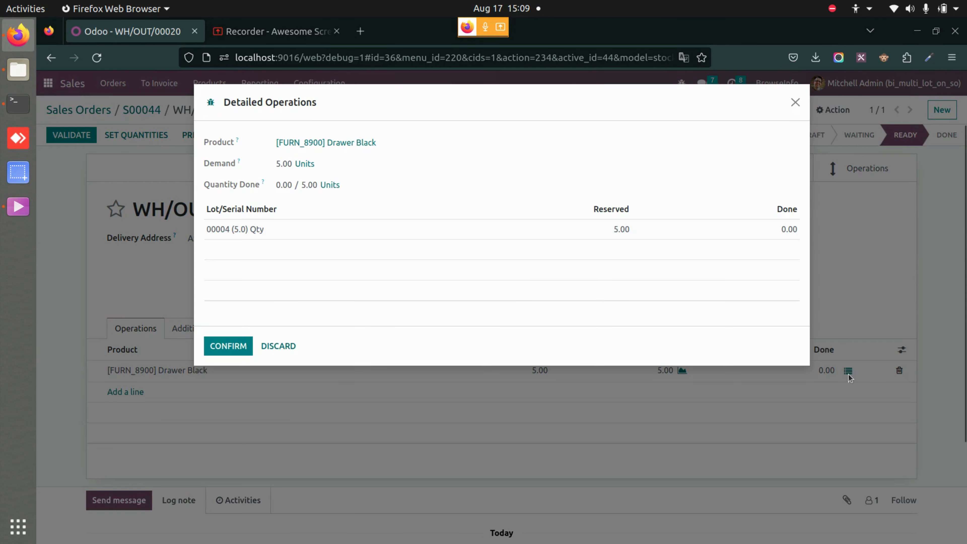
left_click(759, 234)
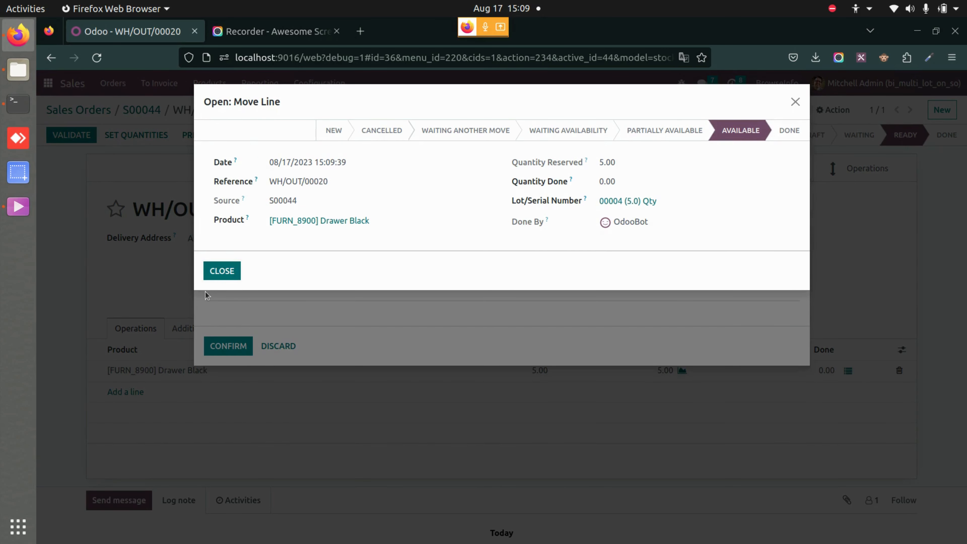
left_click(221, 276)
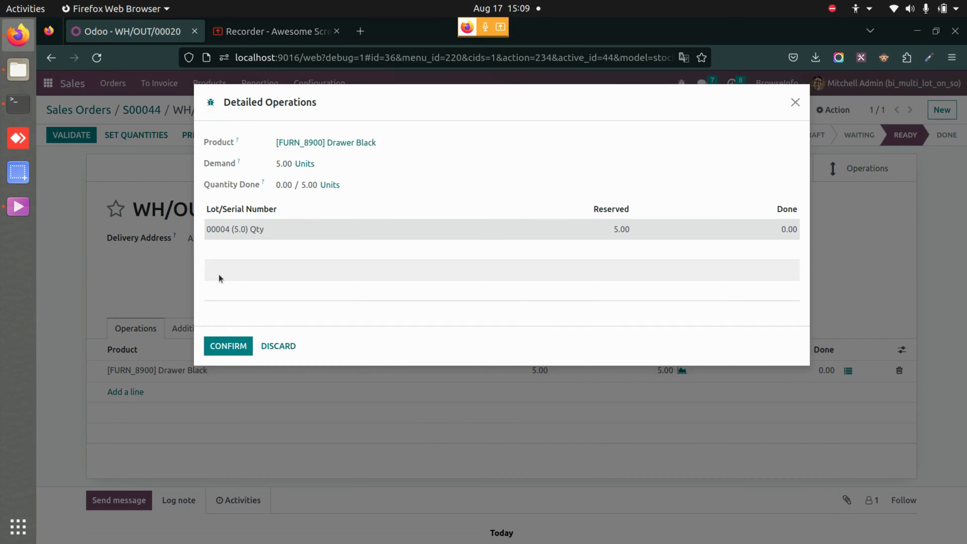
left_click(218, 345)
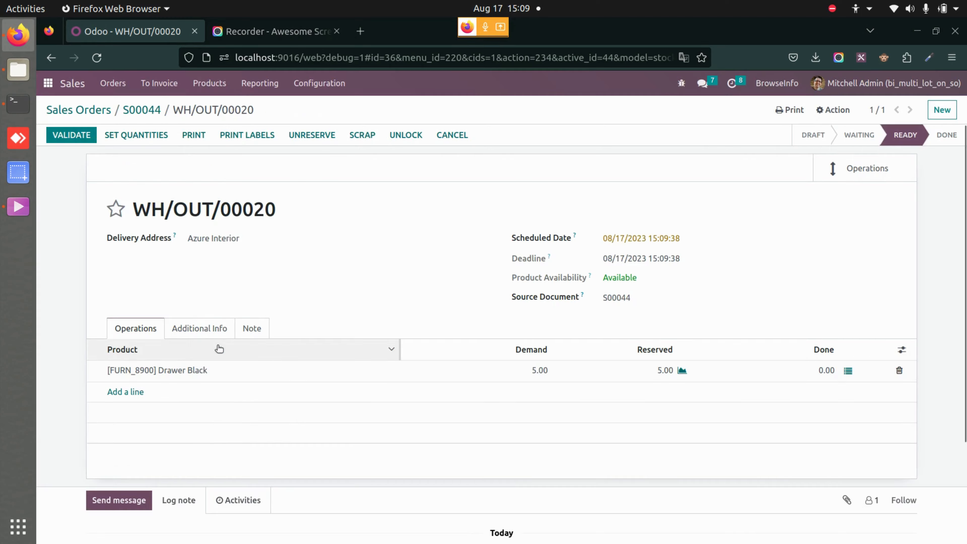
Step: Validate the Drawer Black delivery for the full reserved quantity
left_click(71, 135)
left_click(220, 190)
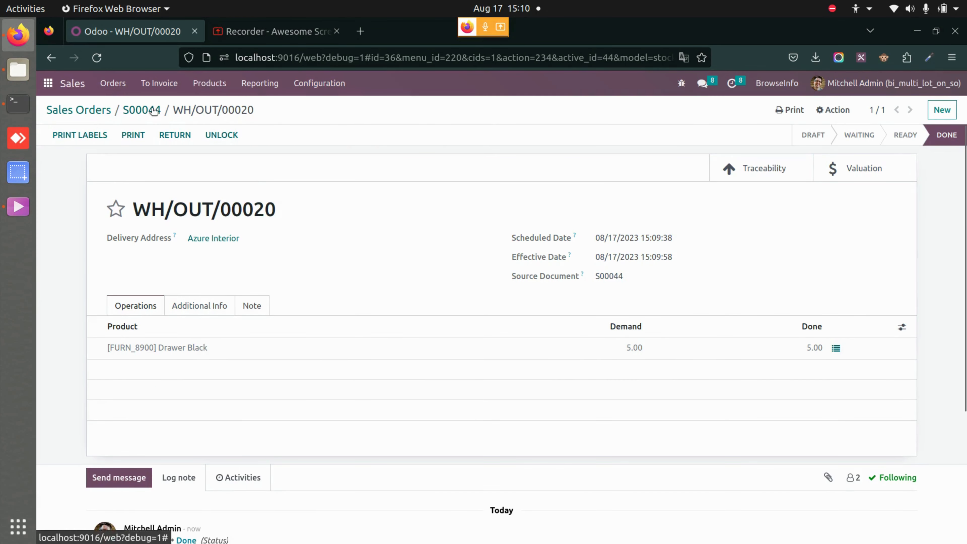
Step: Create a regular invoice from the sales order and confirm it
left_click(141, 110)
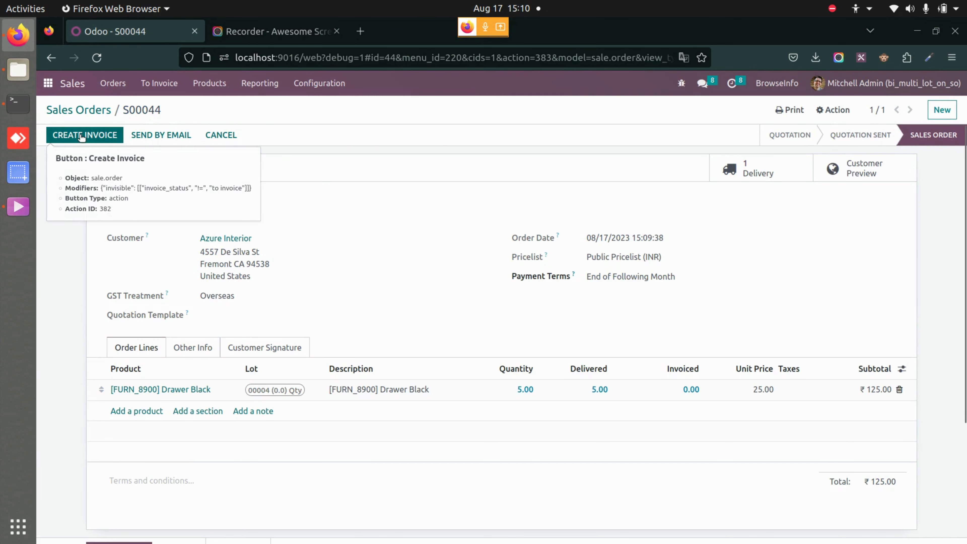
left_click(84, 135)
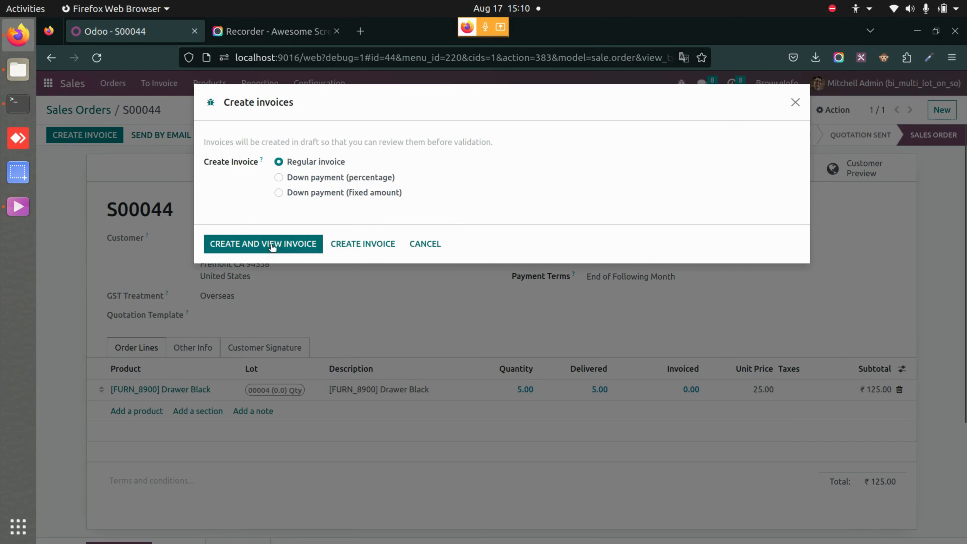
left_click(268, 246)
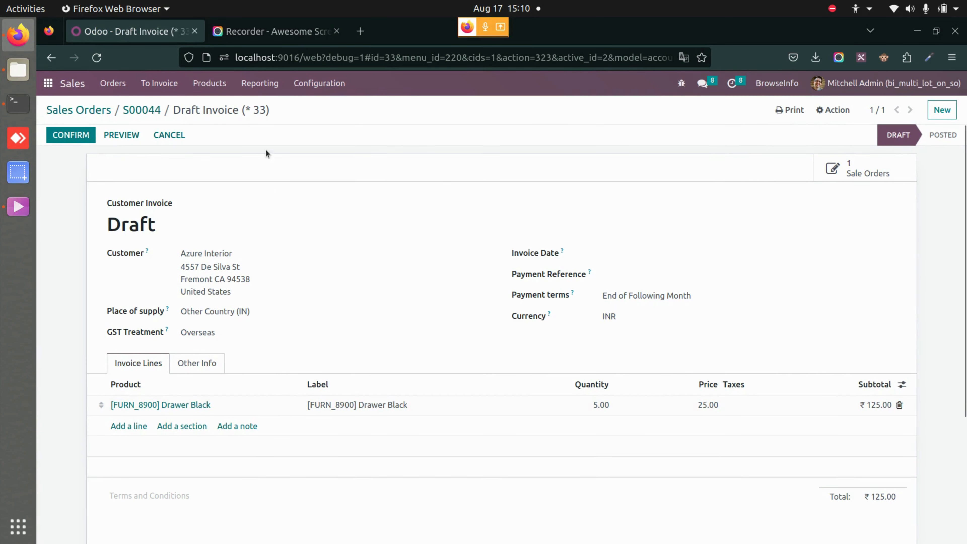
left_click(71, 135)
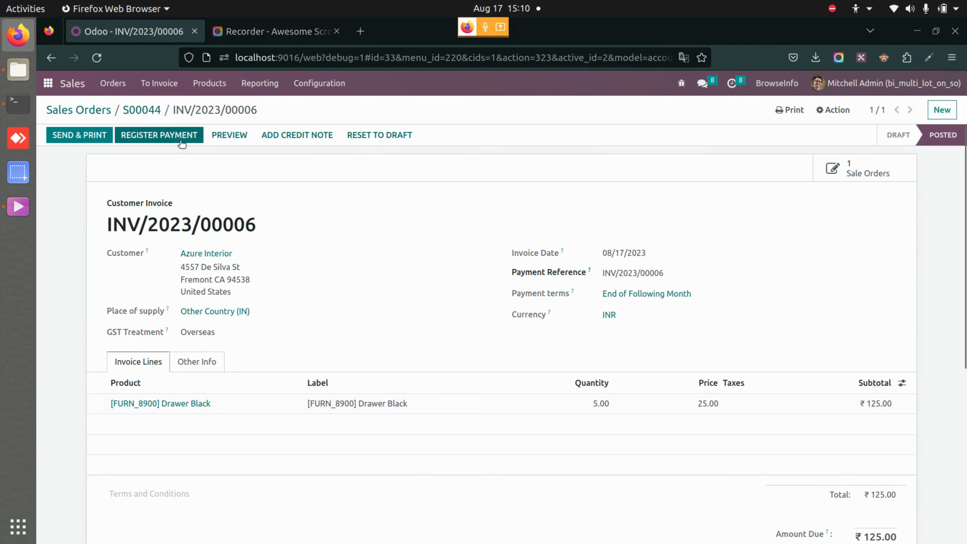
Step: Register the invoice's full payment through the Bank journal with the Manual payment method
left_click(180, 135)
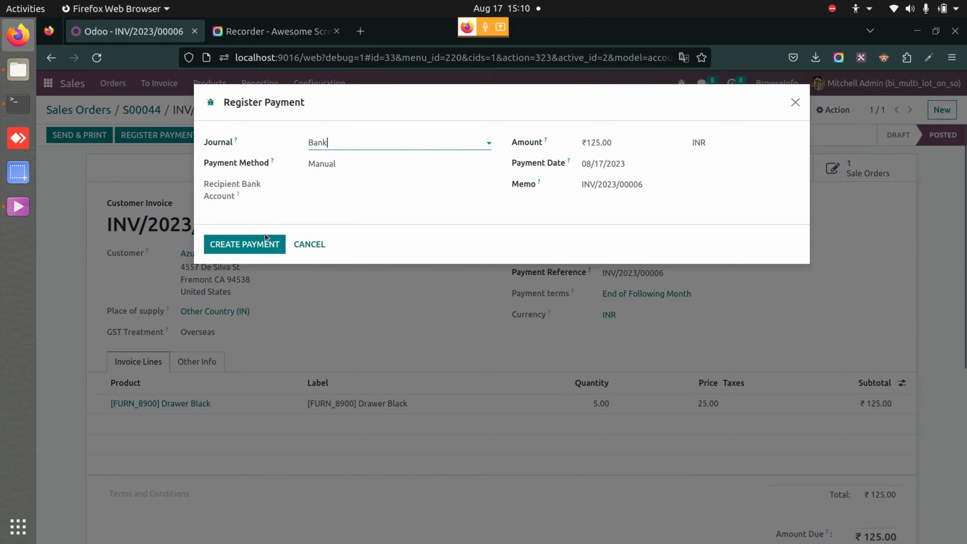
left_click(248, 241)
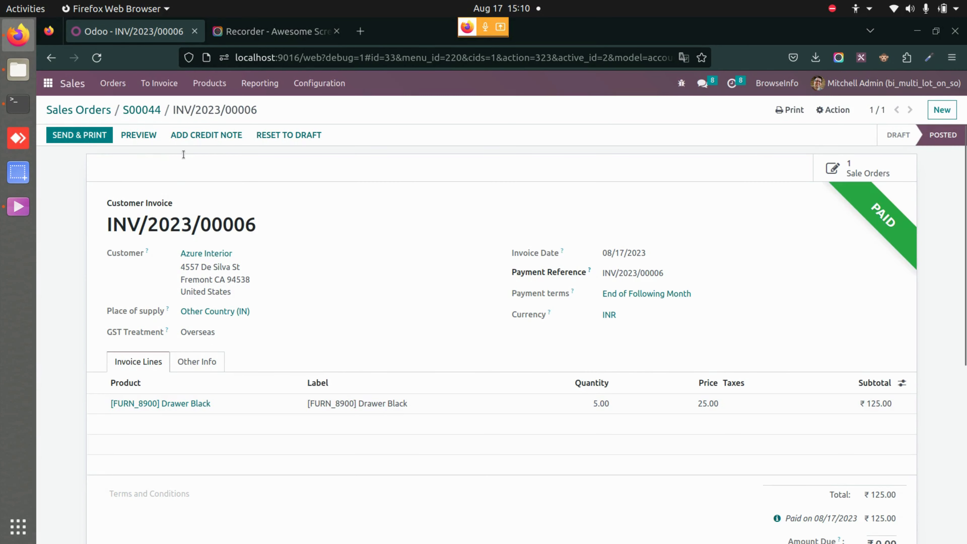
Step: Return to the sales order and create a return of 5 Drawer Black from its completed delivery
left_click(152, 110)
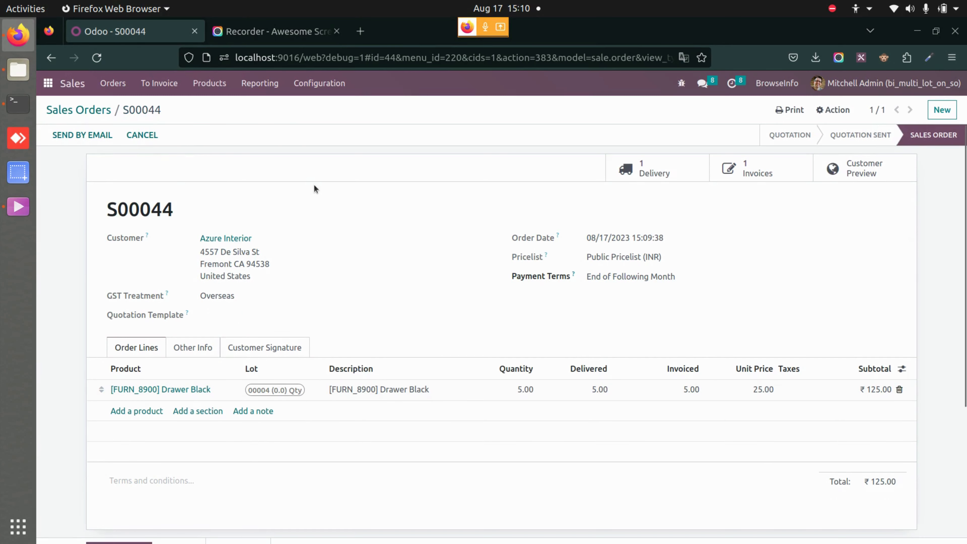
left_click(644, 168)
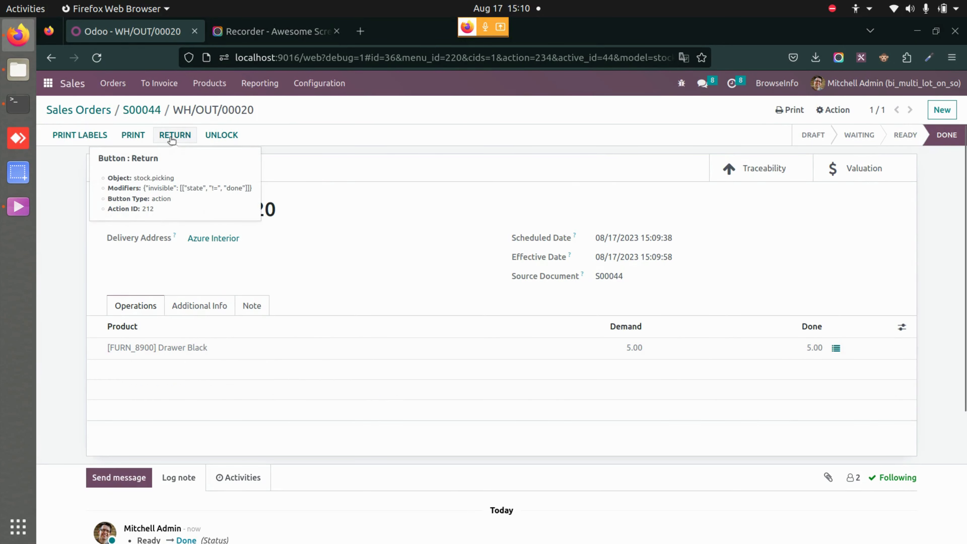
left_click(172, 140)
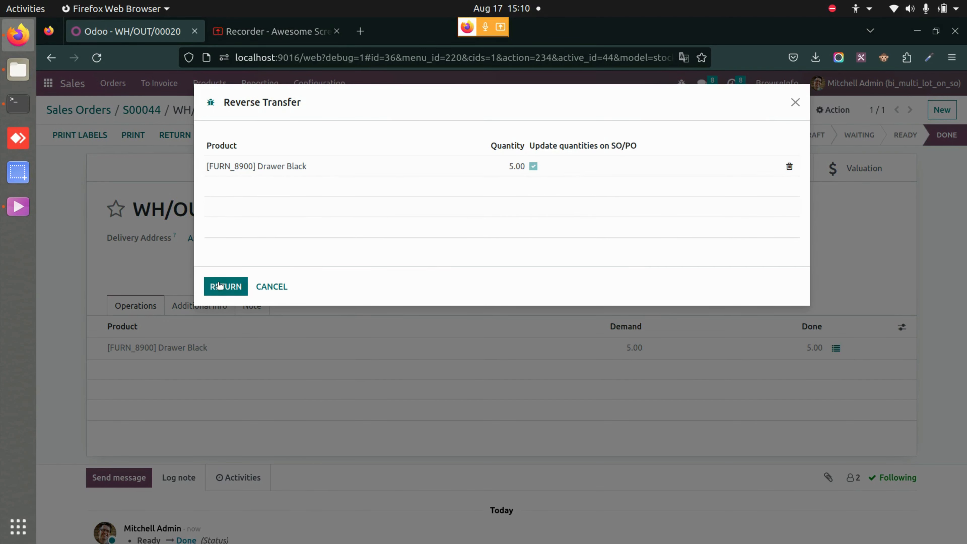
left_click(218, 286)
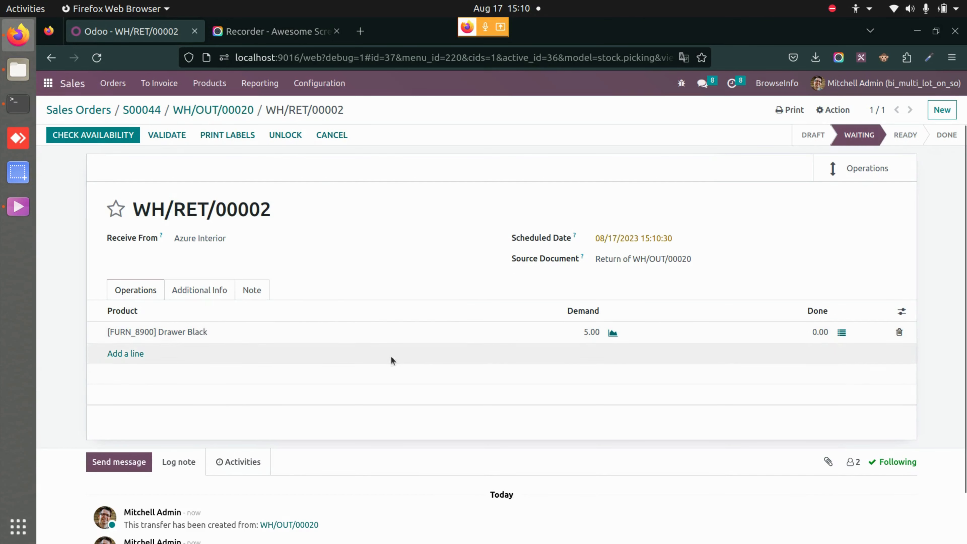
Step: Record lot 00004 with a done quantity of 5 in the return's Drawer Black detailed operations
left_click(841, 332)
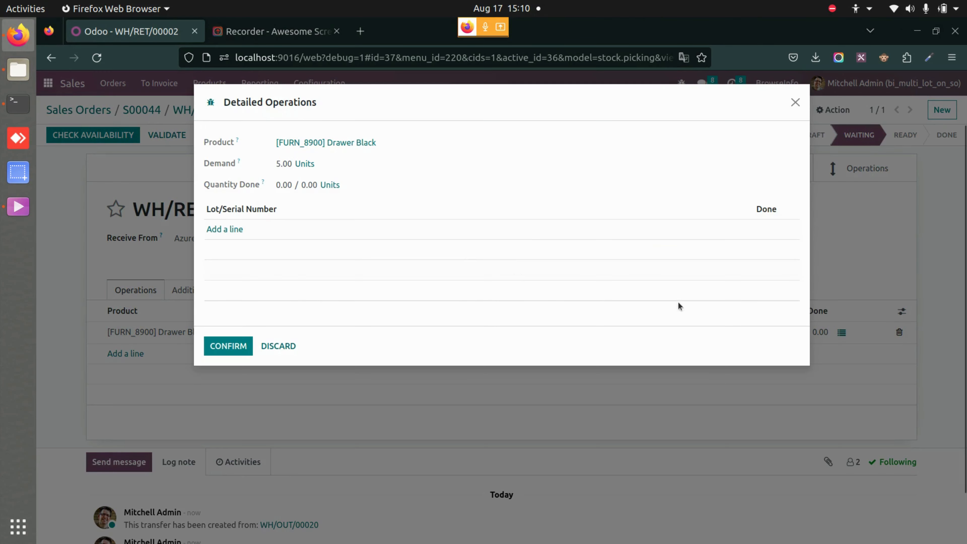
left_click(211, 230)
left_click(215, 230)
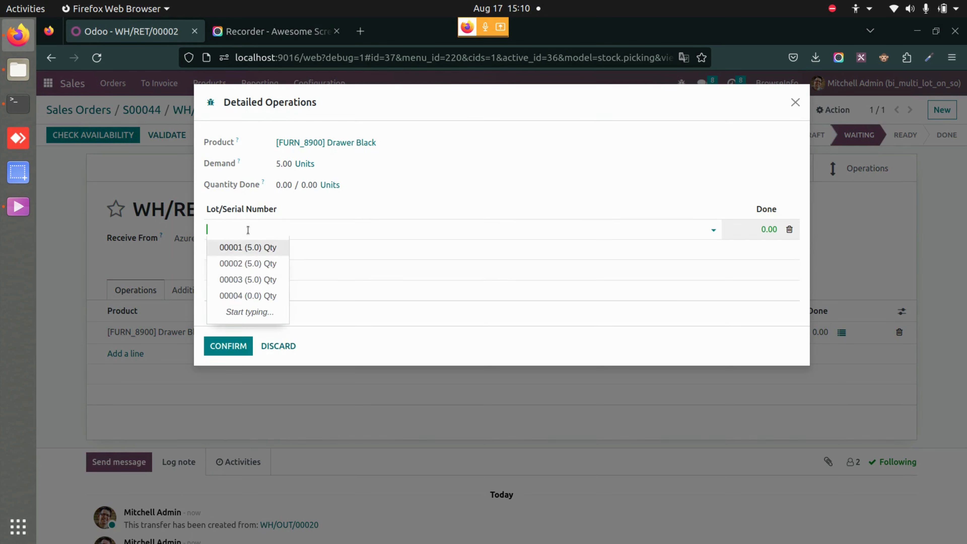
left_click(253, 296)
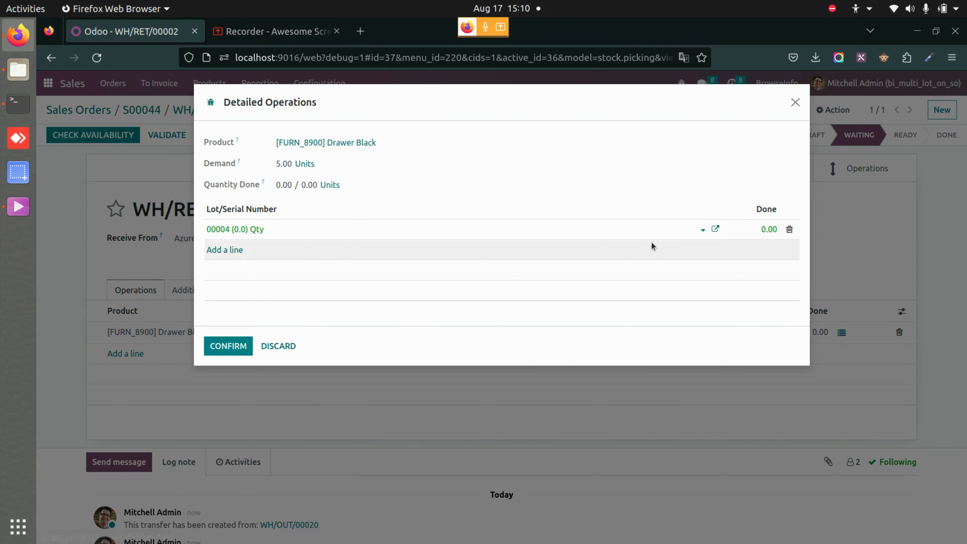
left_click(769, 229)
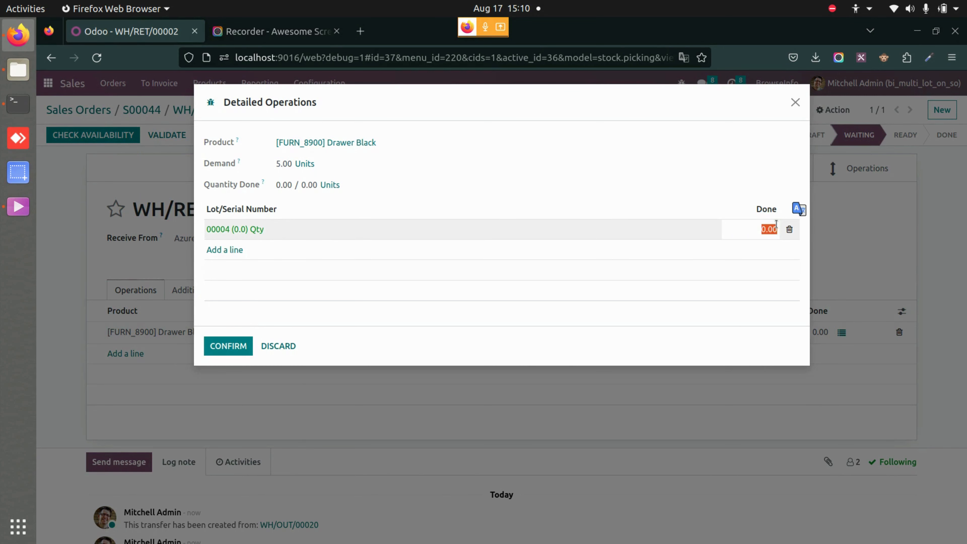
type("5")
left_click(240, 348)
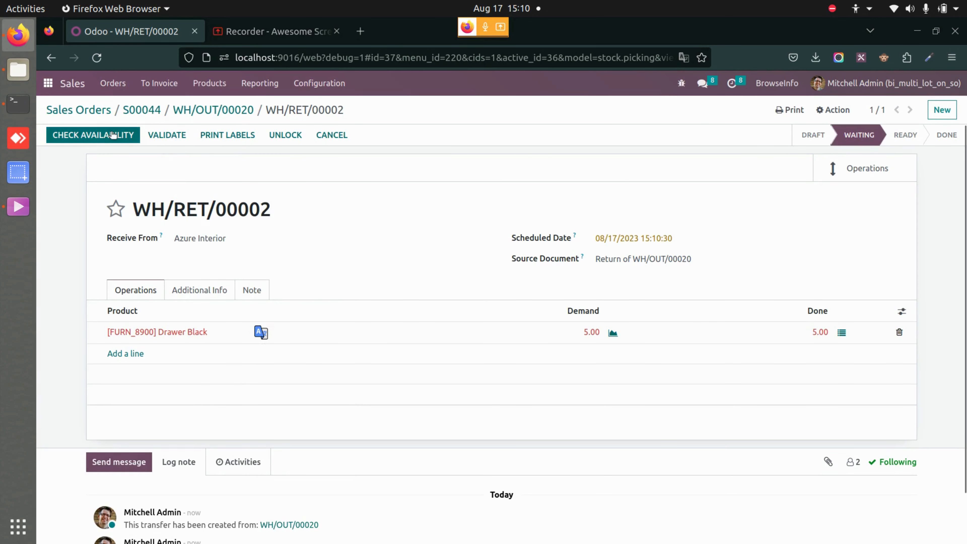
Step: Validate the return transfer and go to the overview of installed apps
left_click(163, 135)
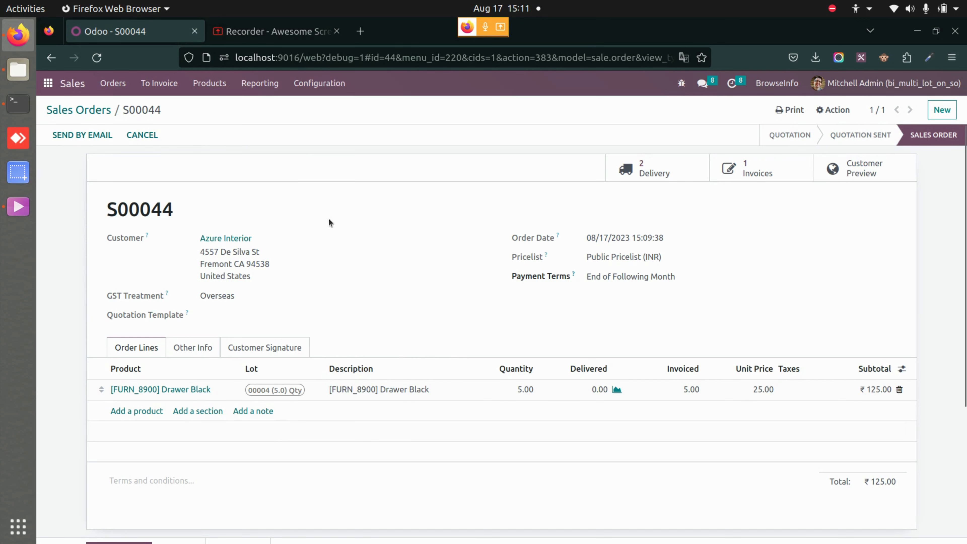
left_click(48, 83)
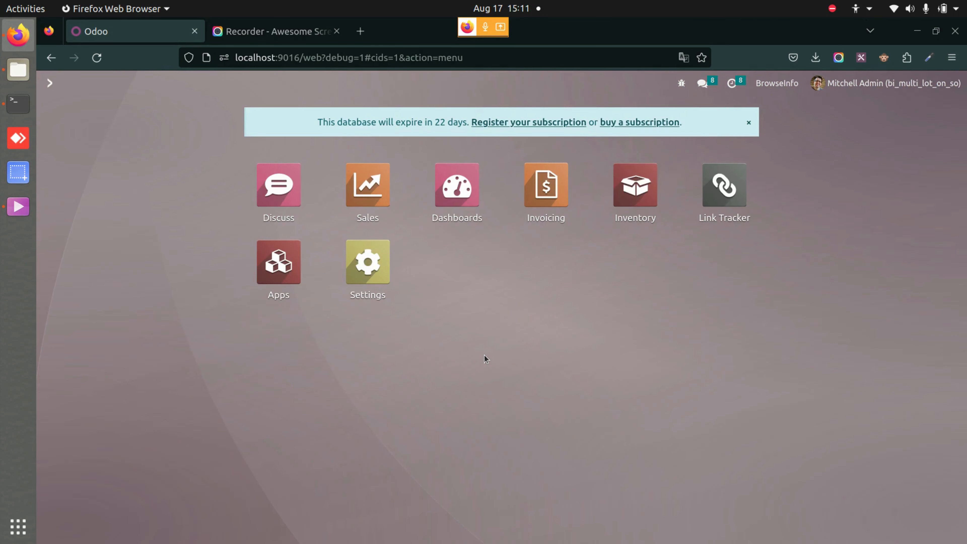